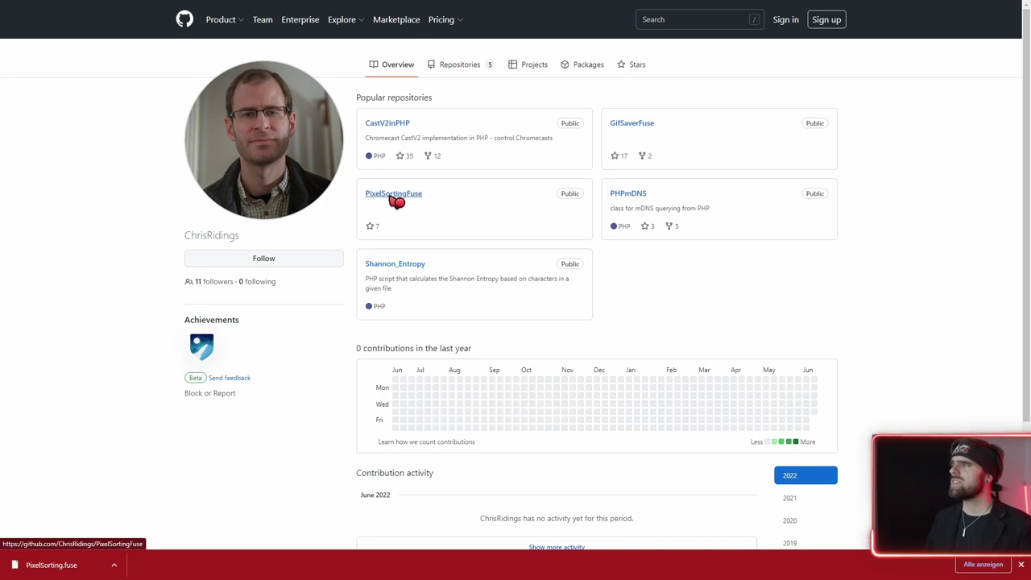
Save PixelSorting.fuse from the PixelSortingFuse GitHub repository to disk, then return to DaVinci Resolve.
left_click(391, 201)
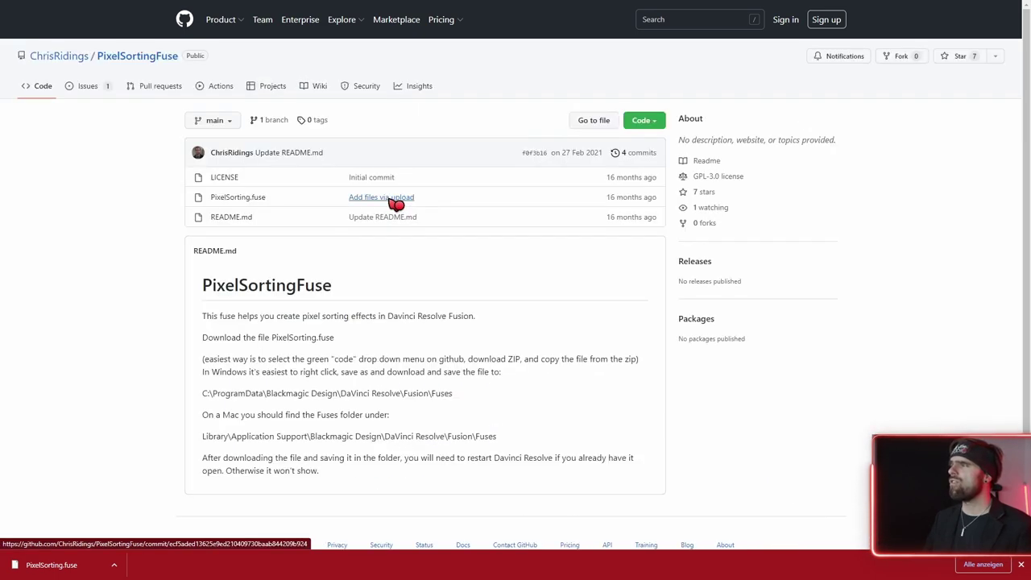
right_click(262, 201)
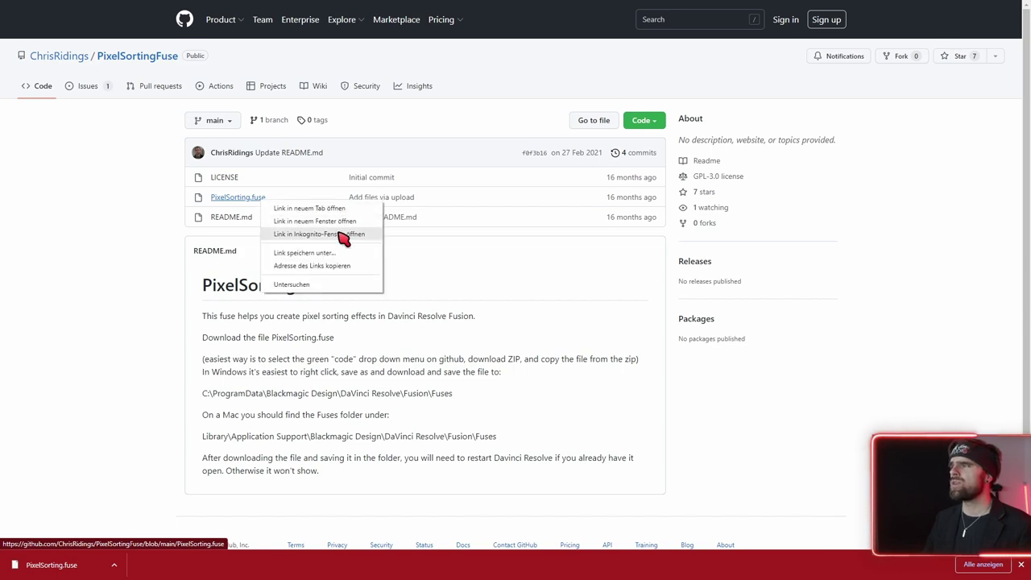
left_click(316, 253)
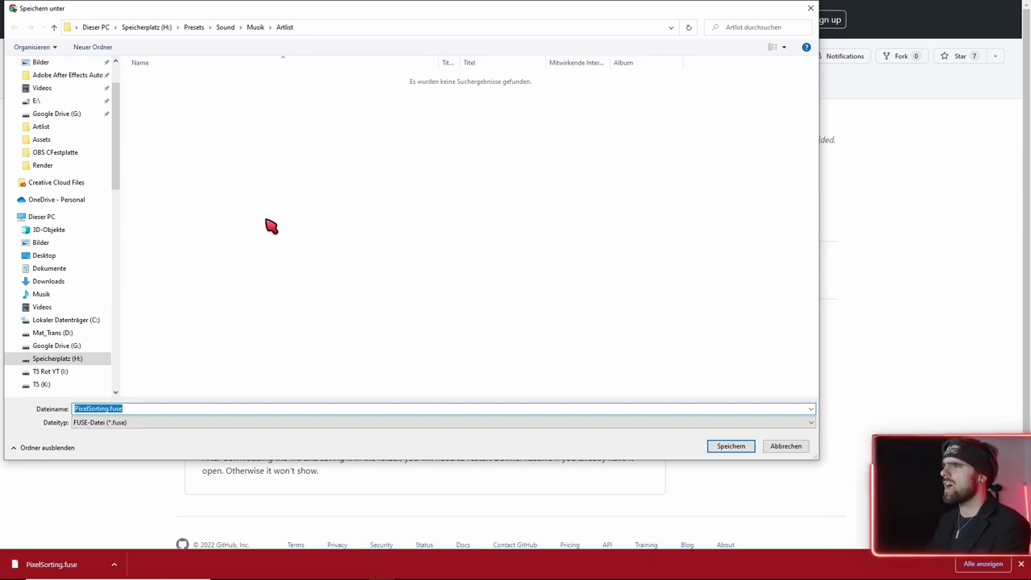
key("alt+Tab")
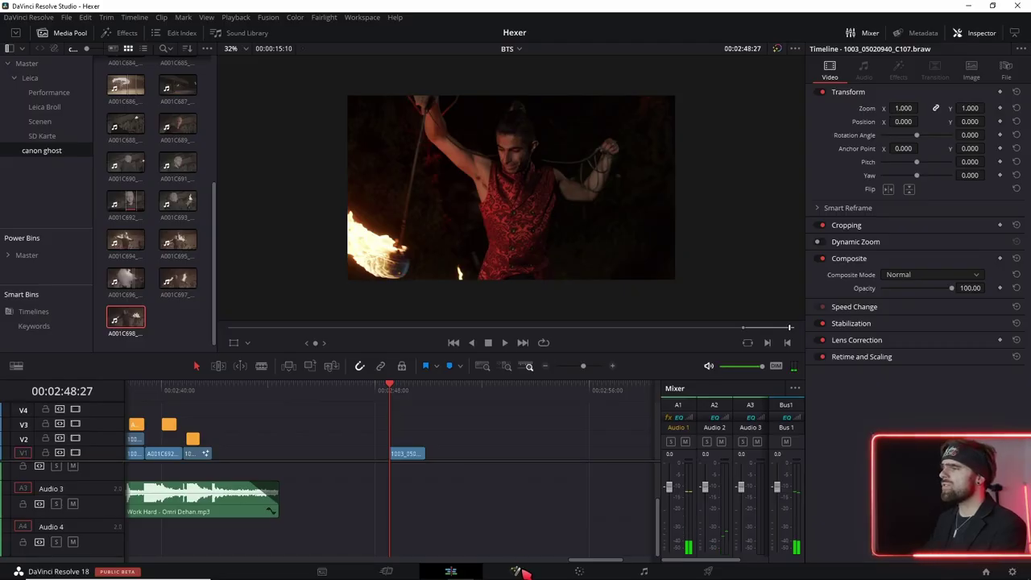
On the Fusion page, show the Effects library's Templates folder in File Explorer.
left_click(517, 571)
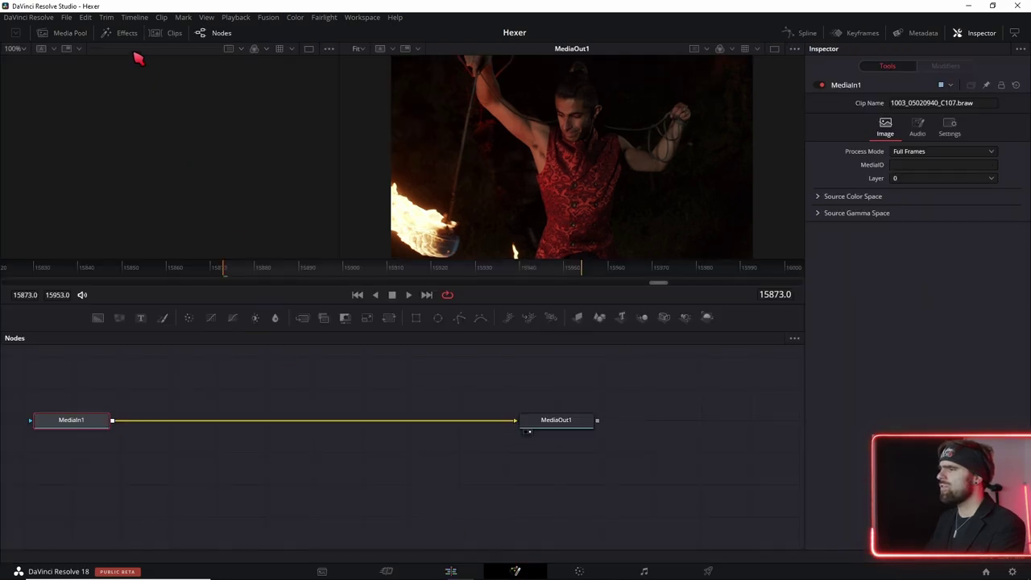
left_click(122, 33)
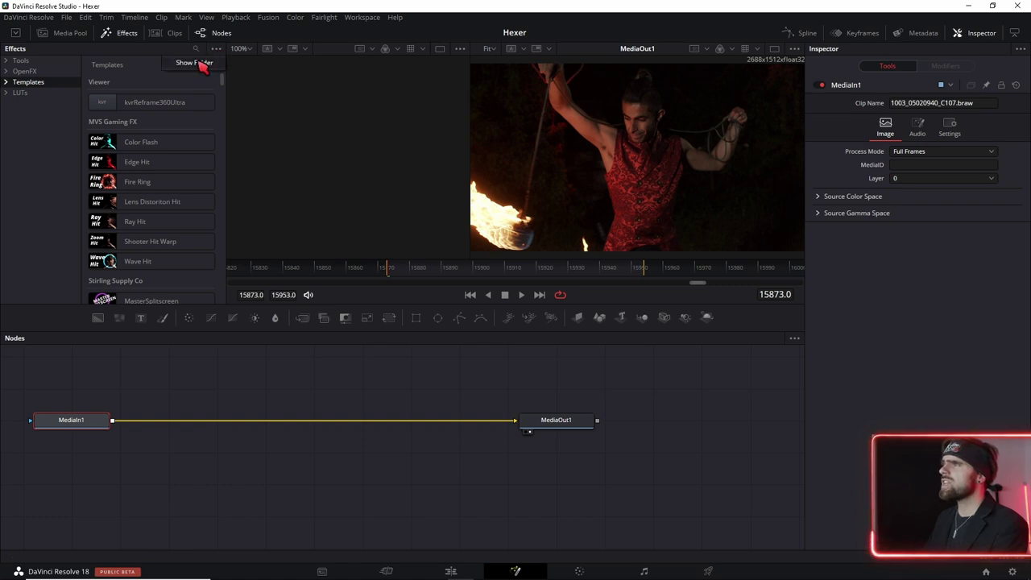
left_click(201, 63)
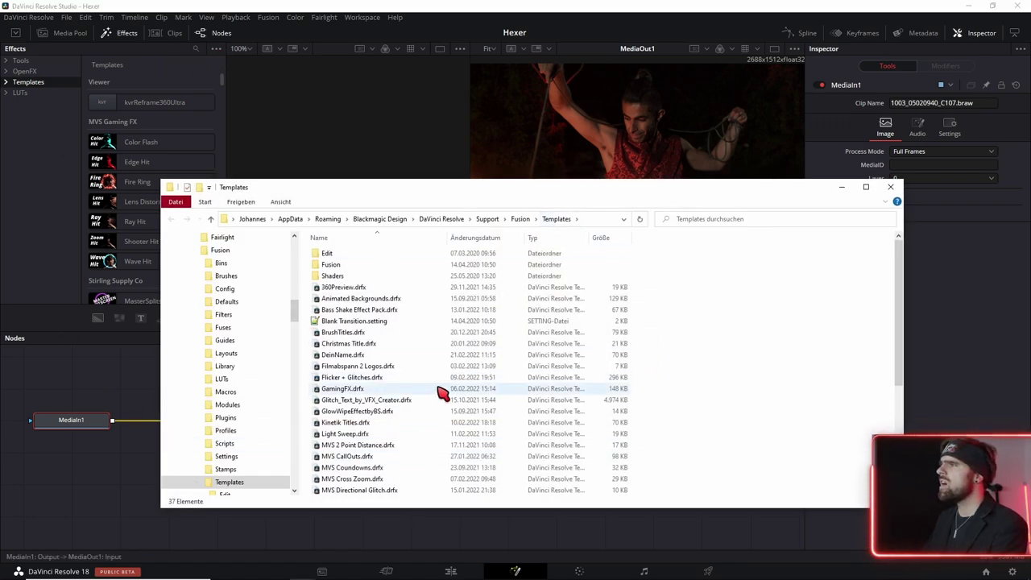
Go up to the Fusion support folder, open its Fuses subfolder, and reveal the full path.
left_click(520, 219)
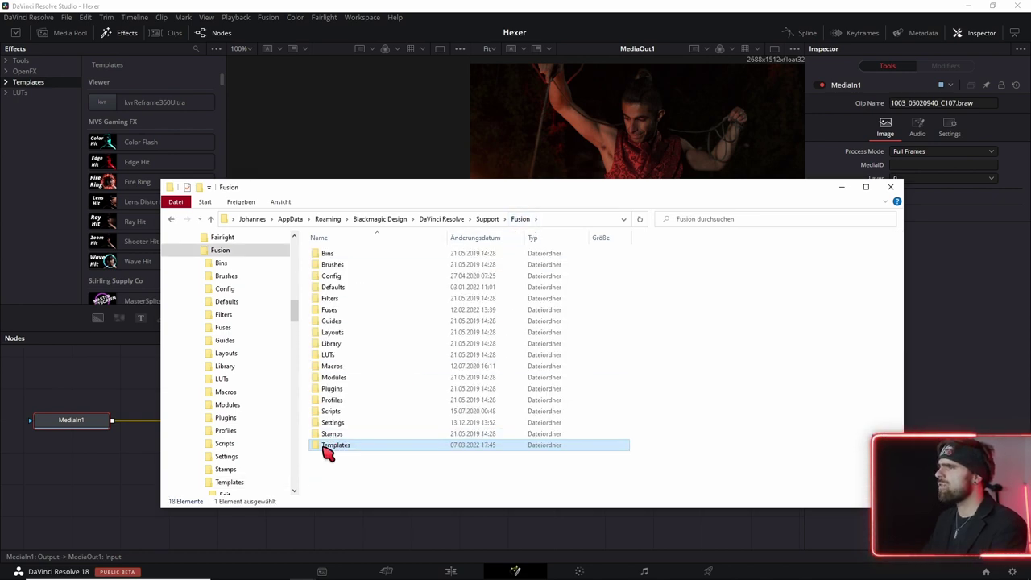
left_click(333, 311)
double_click(335, 311)
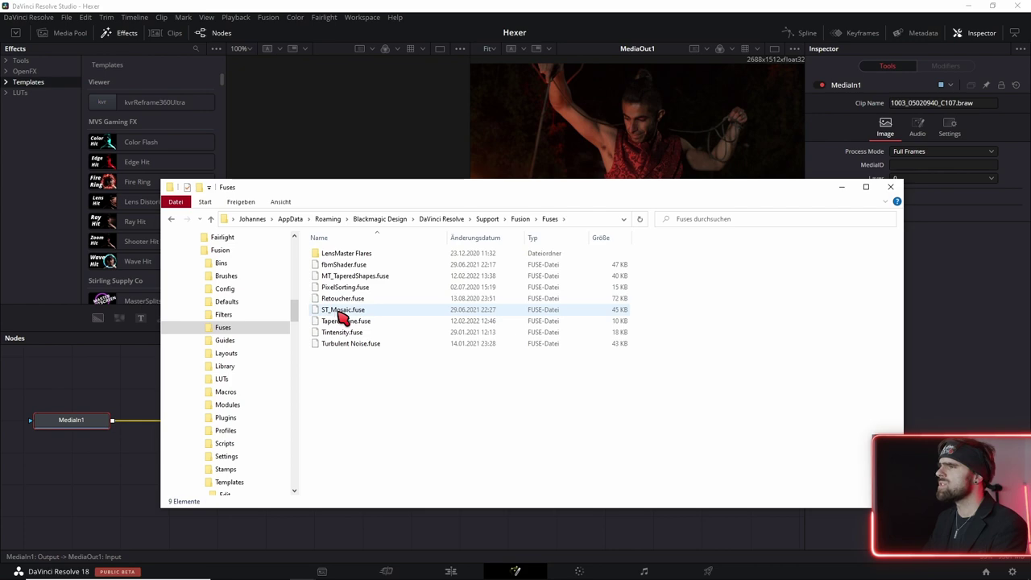
left_click(587, 219)
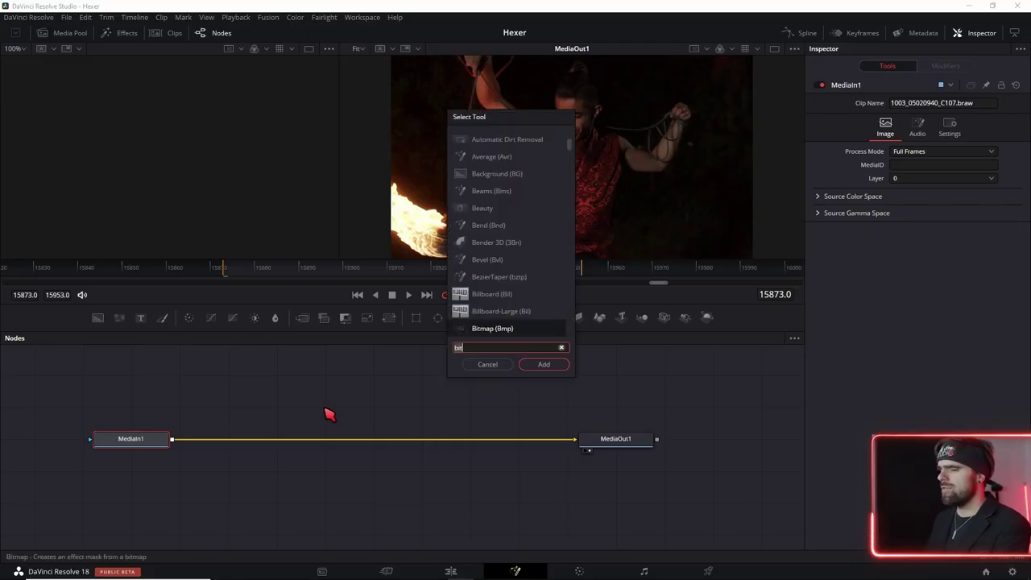
Search 'pix', add the PixelSorting tool, and drop it onto the MediaIn1–MediaOut1 link.
key("BackSpace")
key("BackSpace")
key("BackSpace")
type("pix")
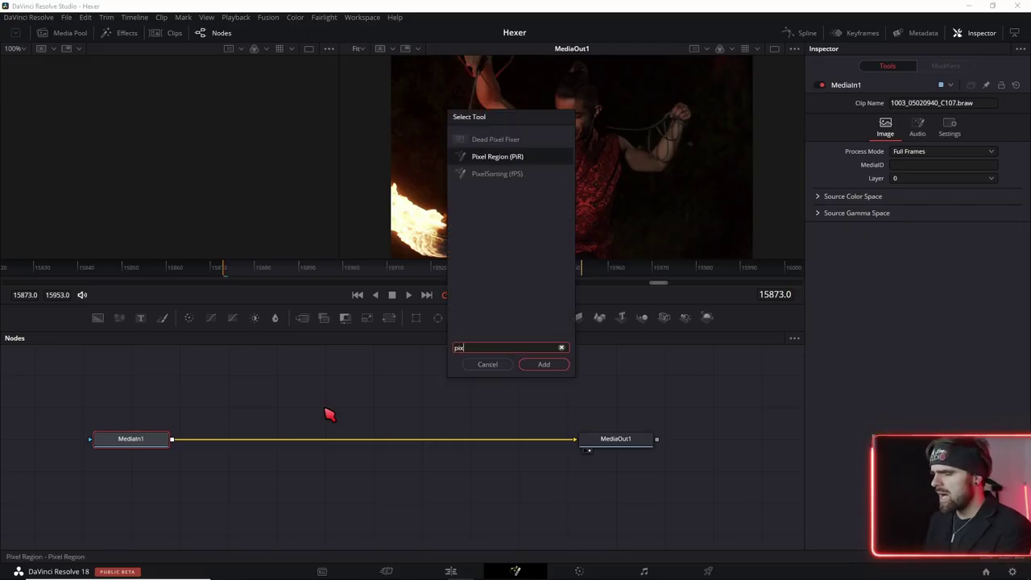
left_click(487, 175)
left_click(543, 364)
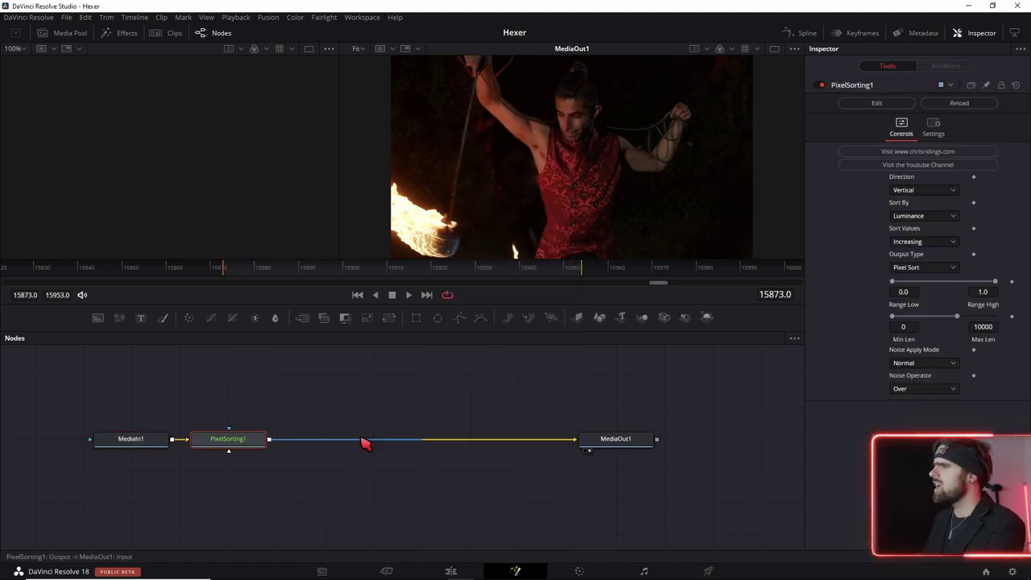
mouse_move(228, 442)
left_mouse_down()
mouse_move(356, 437)
mouse_move(566, 160)
left_mouse_up()
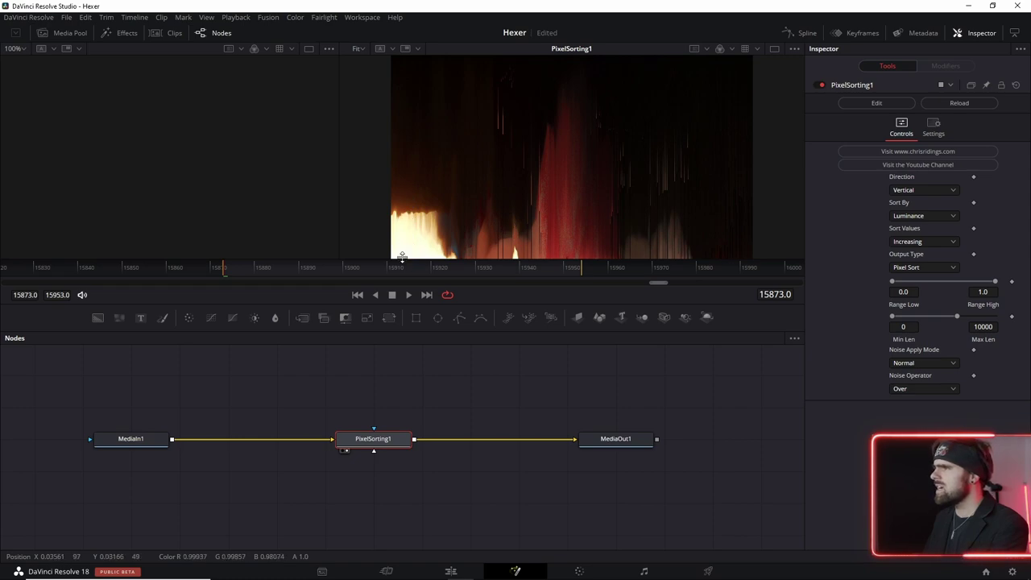
Keep sorting by Luminance, set Decreasing order and Horizontal direction, and edit Max Len.
left_click(952, 217)
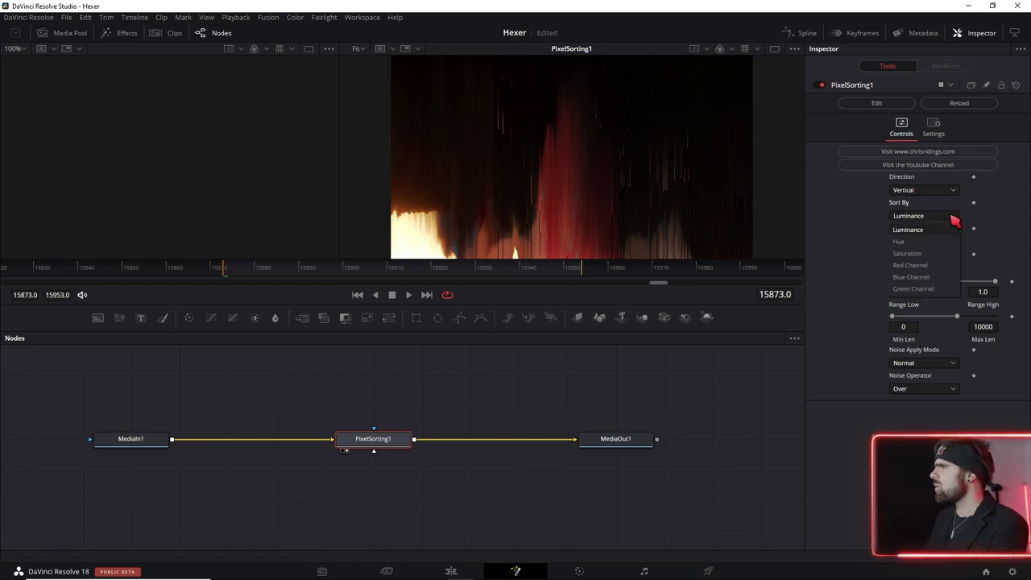
left_click(952, 228)
left_click(953, 242)
left_click(922, 269)
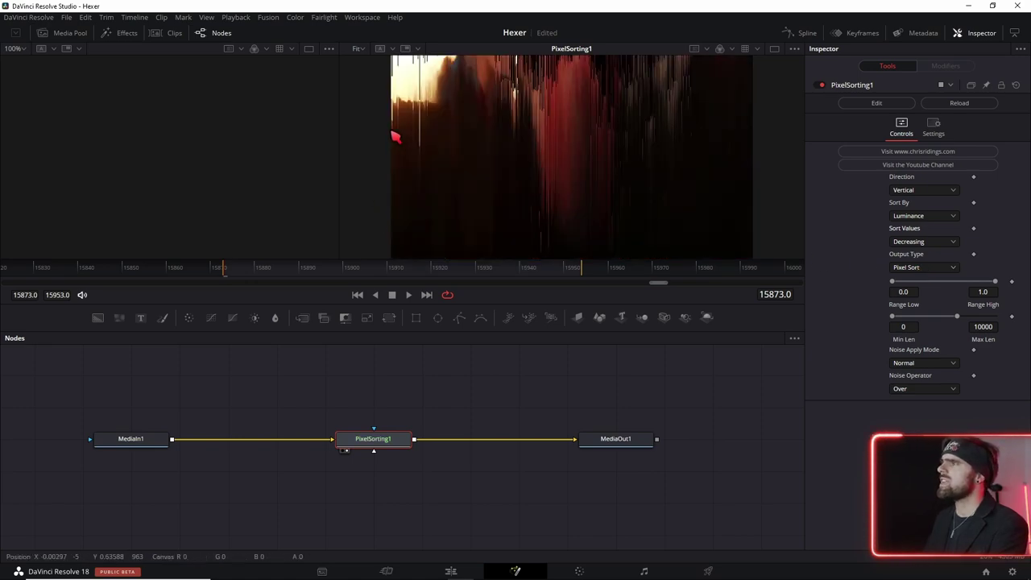
left_click(923, 189)
left_click(916, 167)
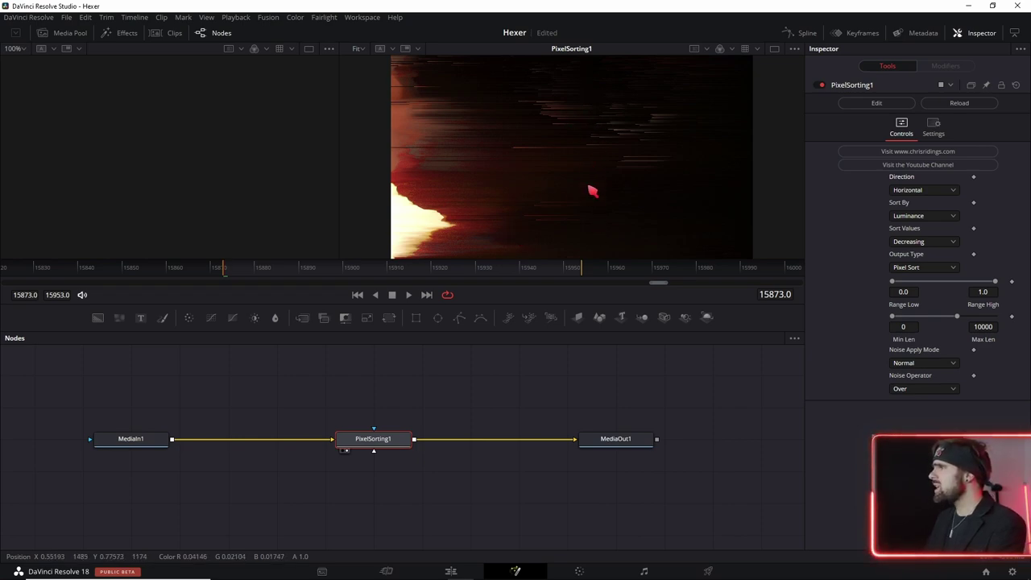
left_click(988, 326)
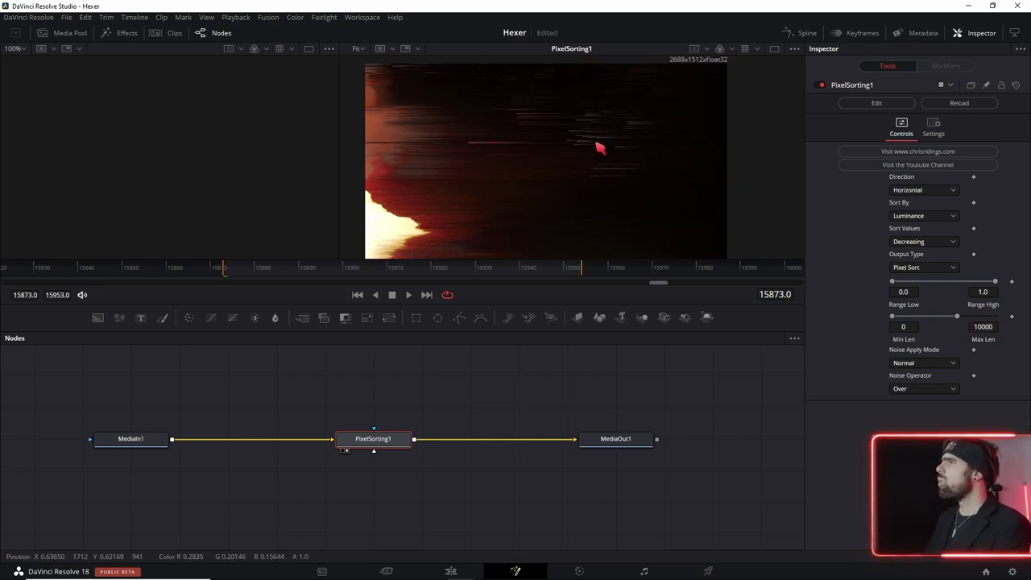
scroll(596, 149, "up", 1)
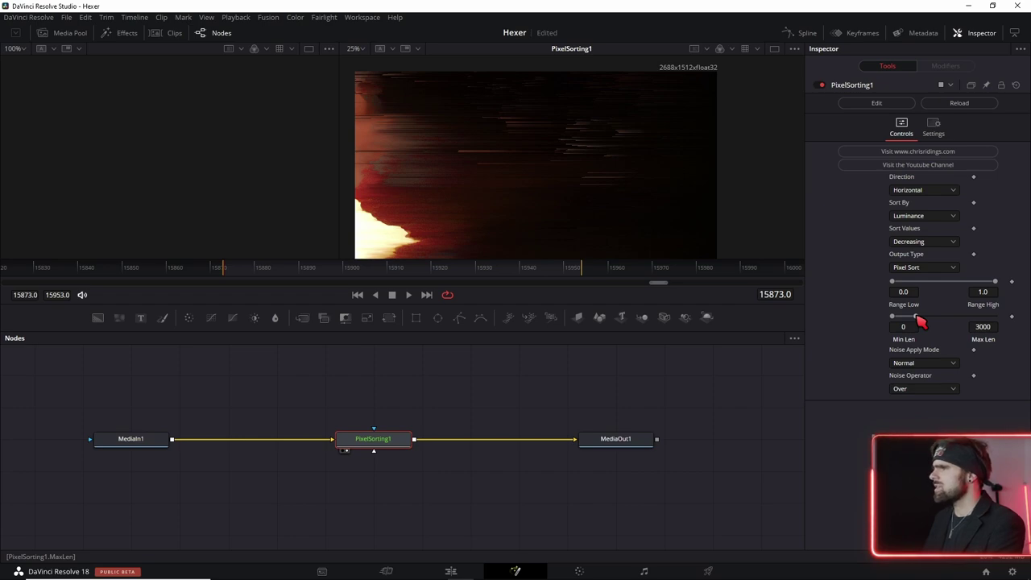
Set PixelSorting Max Len to 2688 to match the frame width and confirm it.
left_click_drag(920, 323, 894, 316)
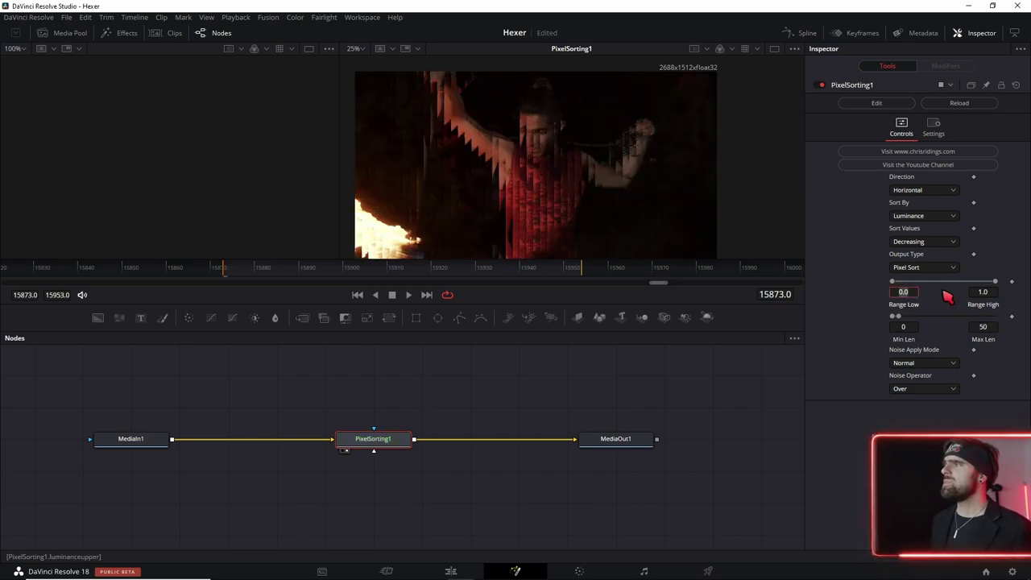
scroll(523, 215, "up", 3)
scroll(525, 213, "up", 3)
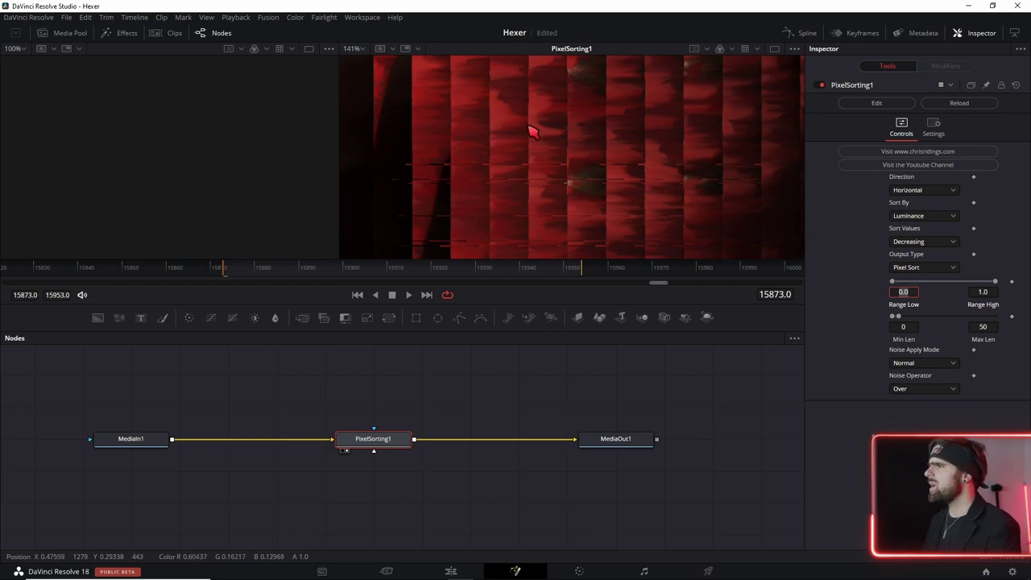
scroll(538, 185, "down", 3)
scroll(515, 193, "down", 2)
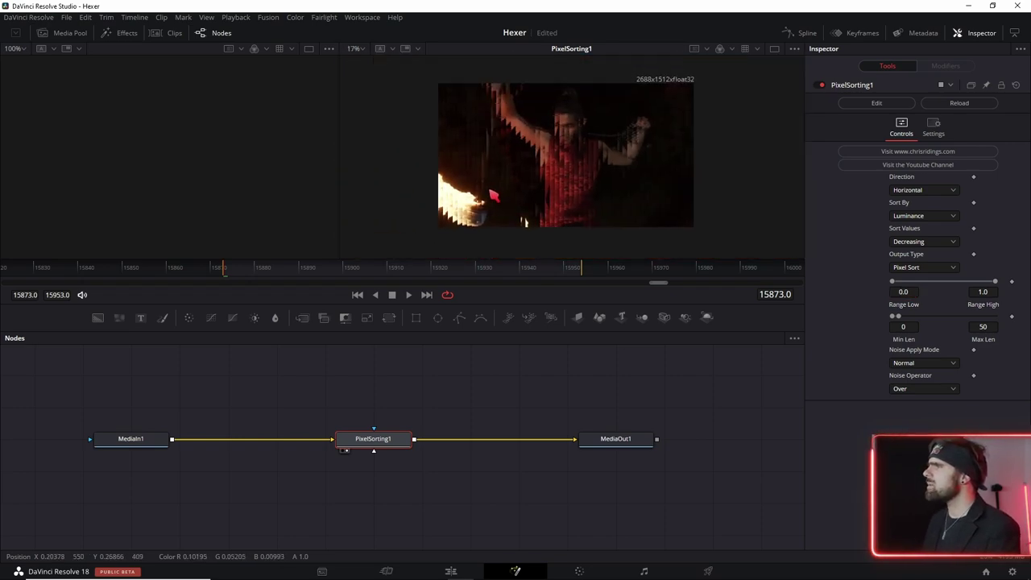
scroll(483, 219, "up", 2)
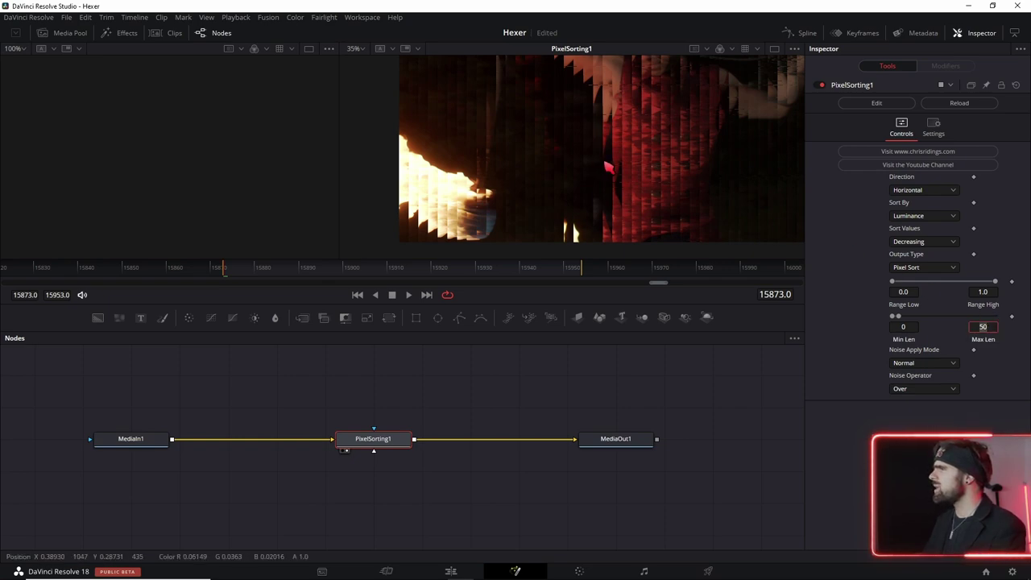
scroll(613, 138, "down", 2)
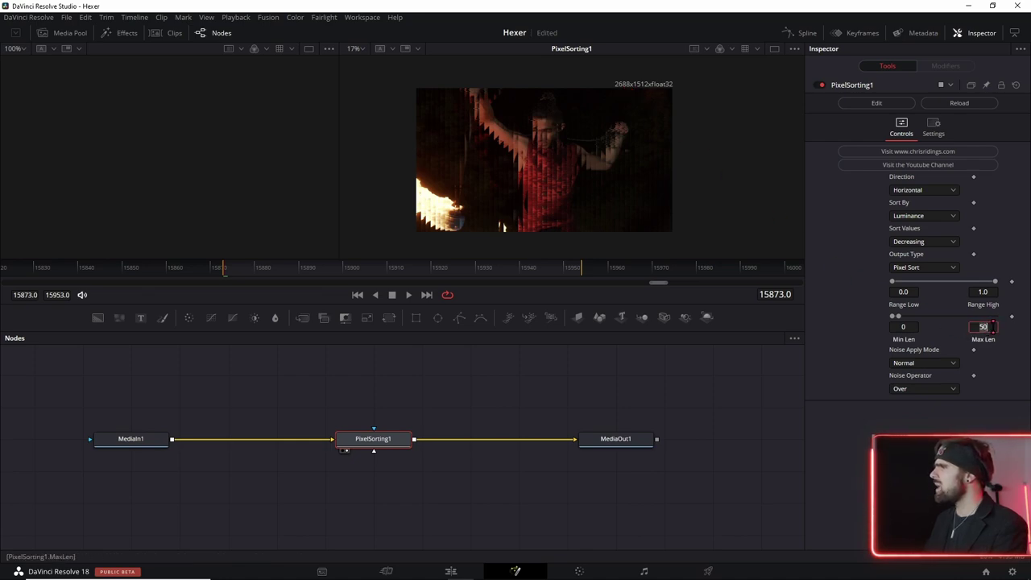
type("268800")
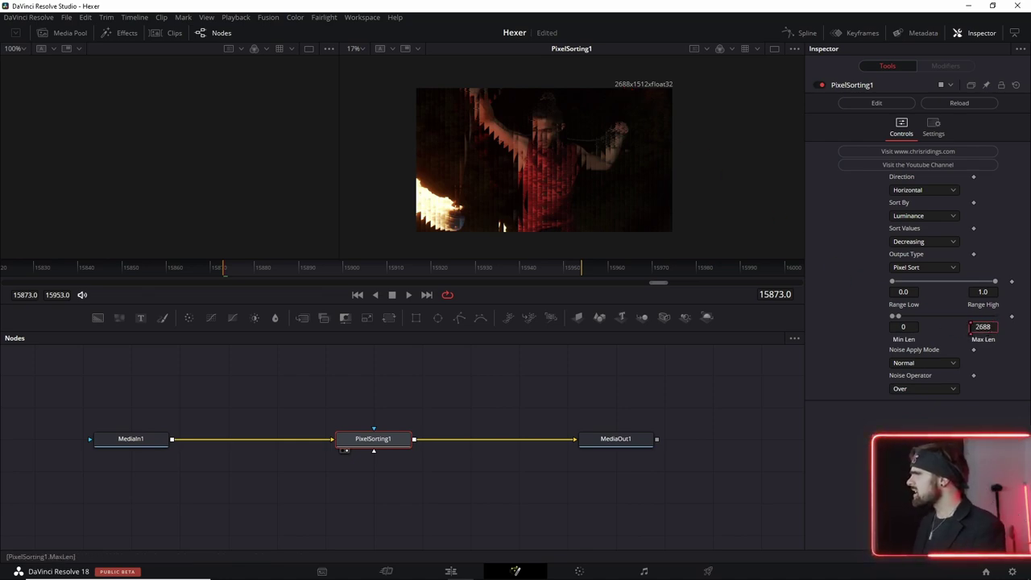
left_click(484, 399)
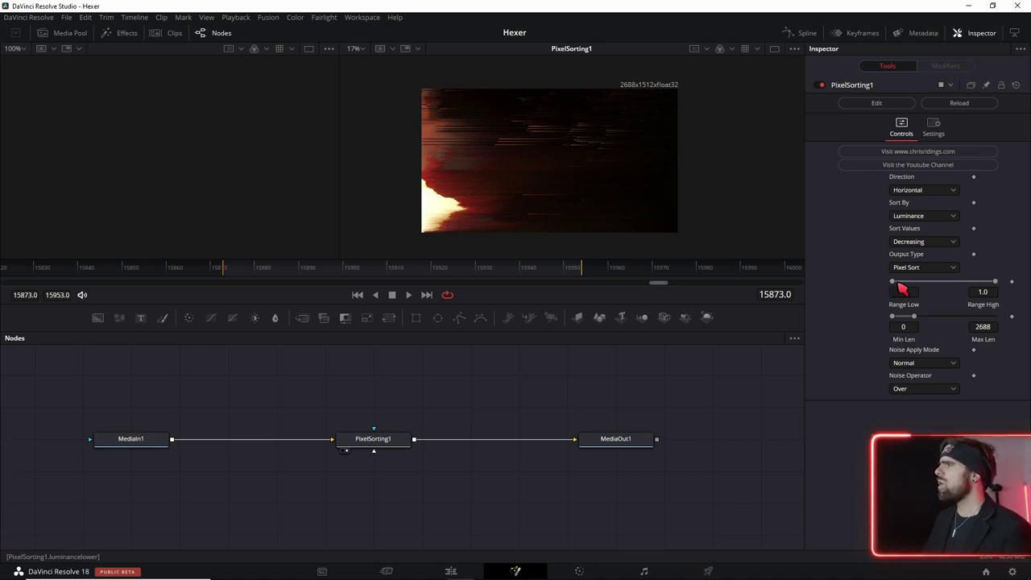
left_click_drag(996, 282, 947, 282)
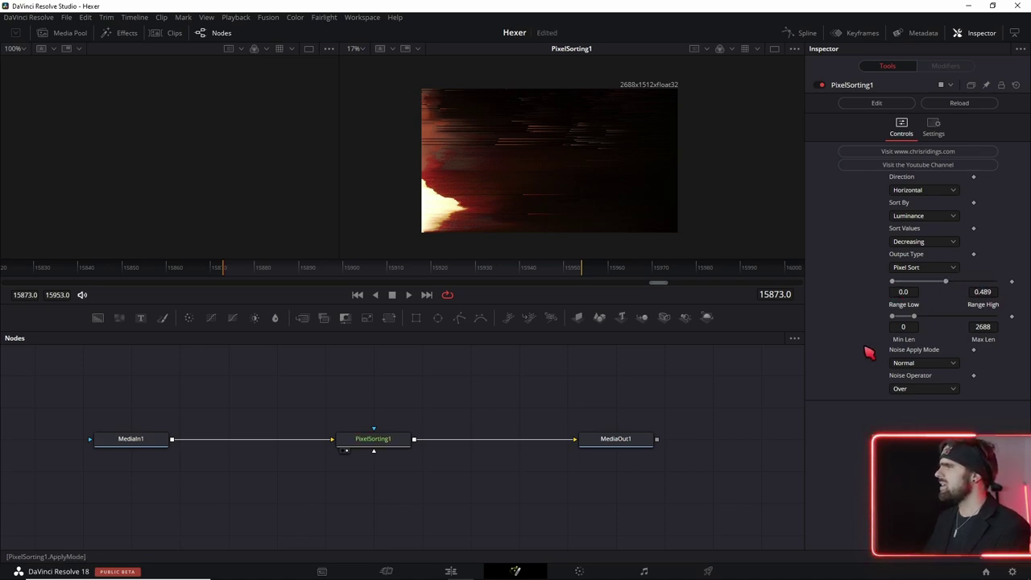
scroll(478, 157, "up", 5)
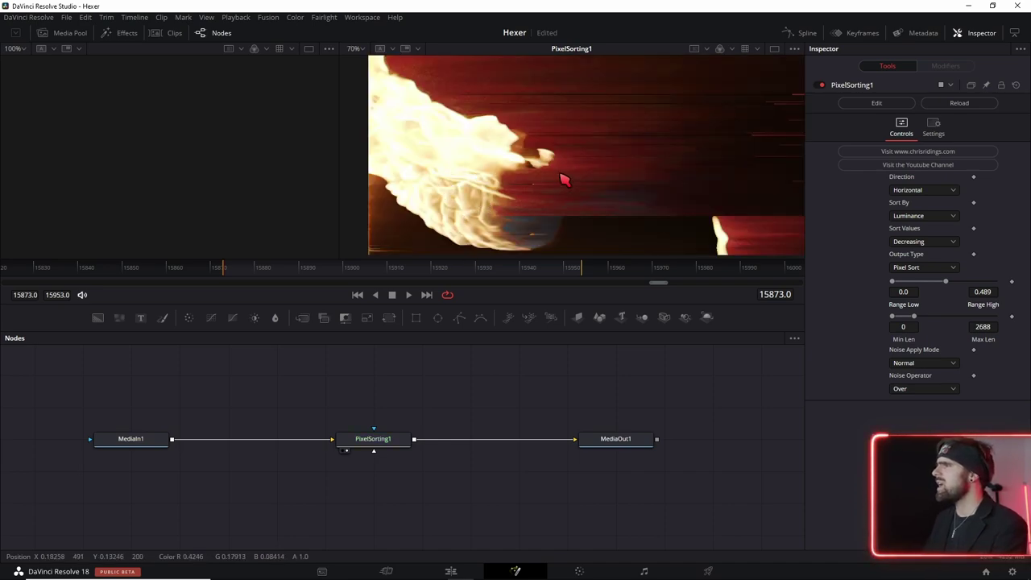
scroll(528, 196, "down", 2)
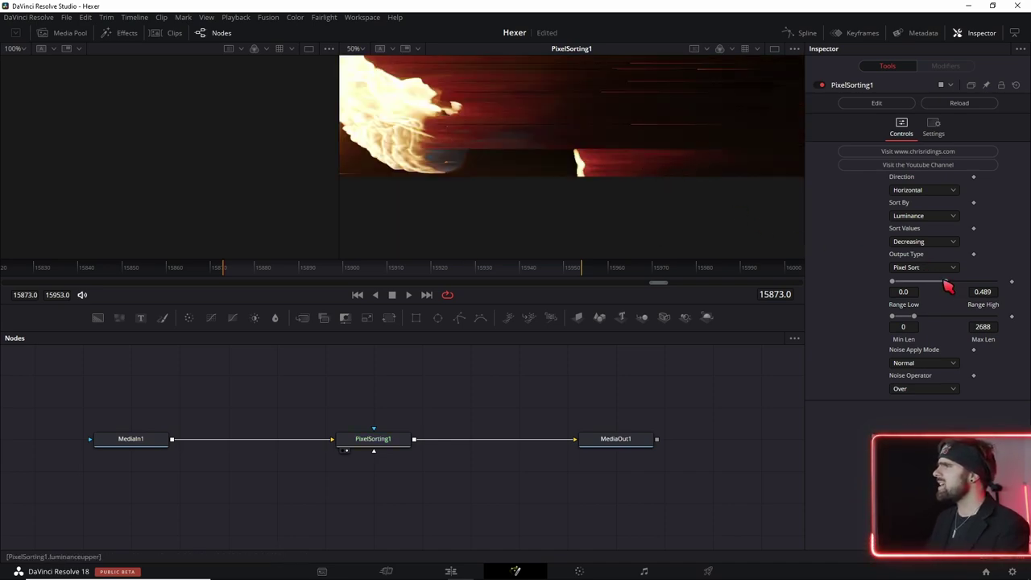
left_click_drag(946, 282, 959, 283)
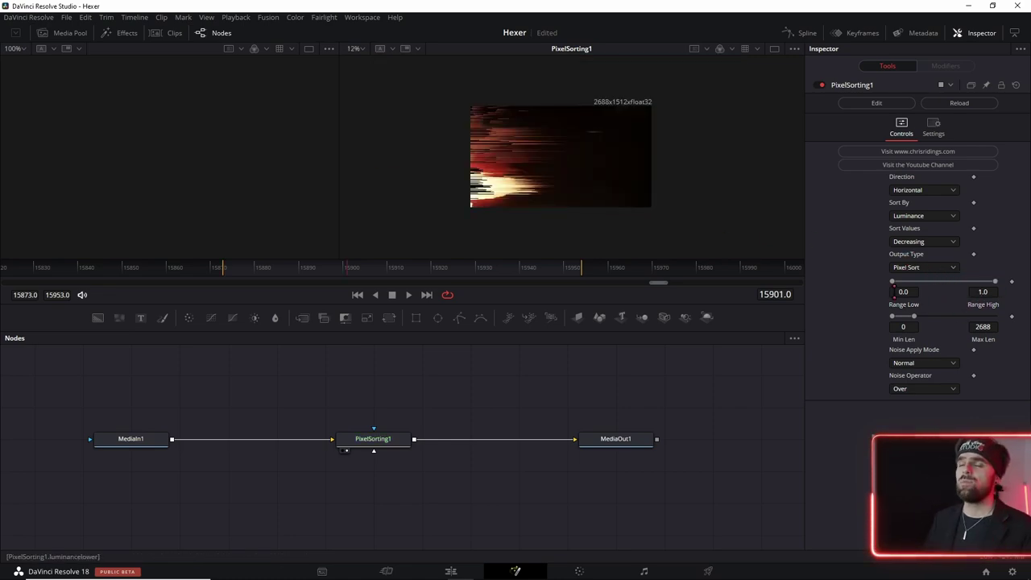
Attach an Anim Curves modifier to Range High and show its Modifiers settings.
right_click(989, 311)
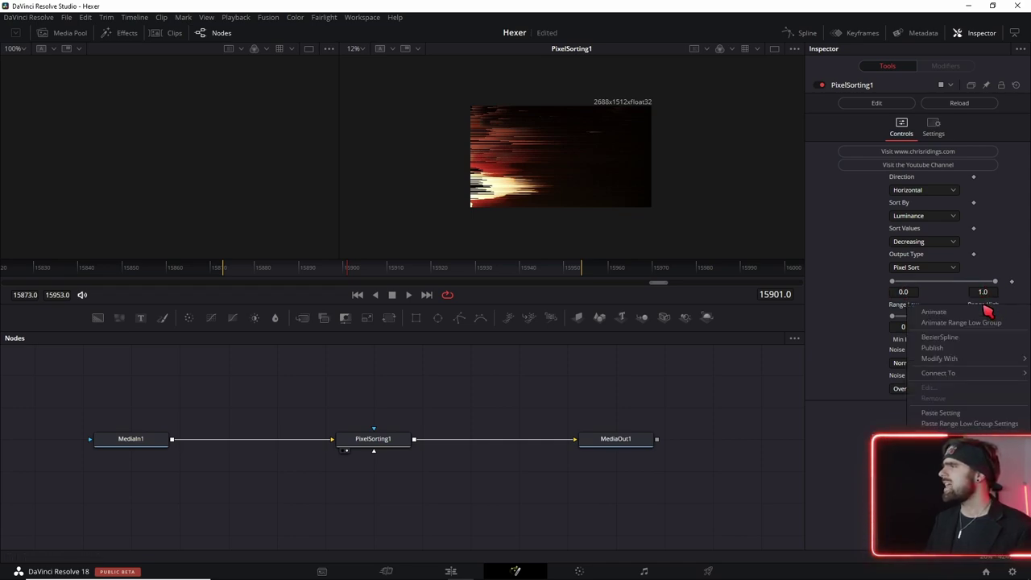
mouse_move(934, 360)
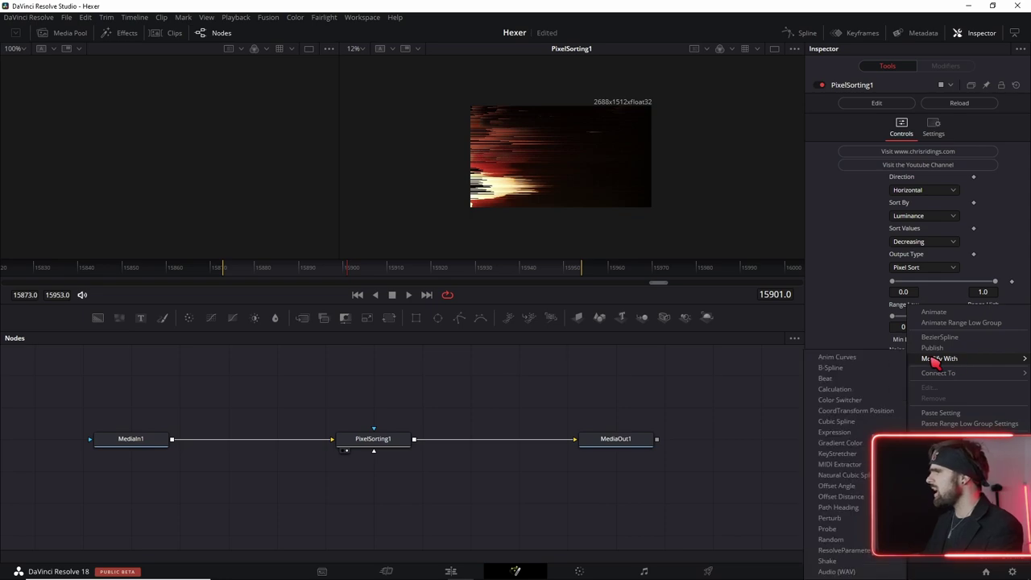
left_click(838, 359)
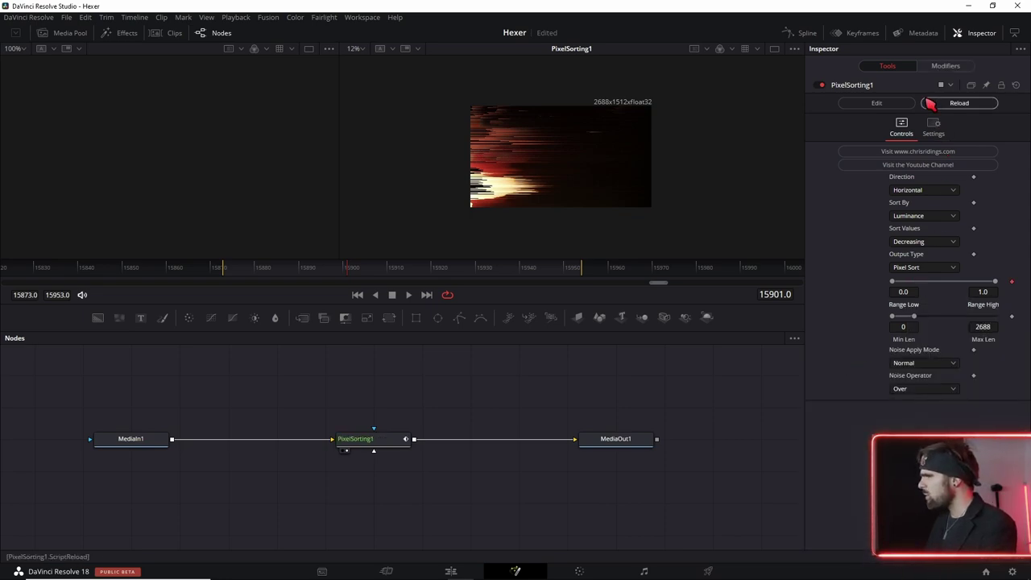
left_click(944, 67)
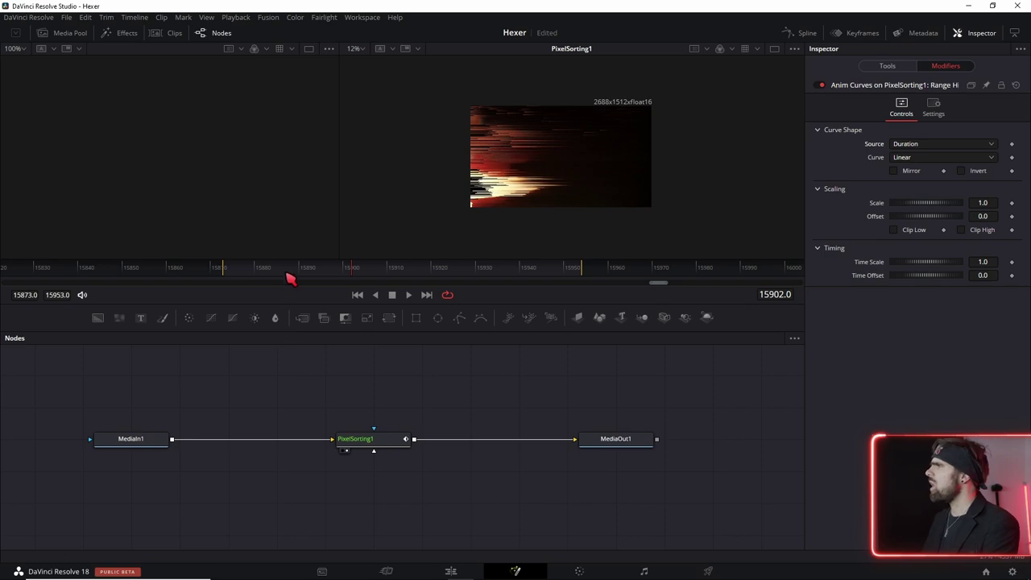
Switch the curve to Custom, pull its end point down to zero, and bow it.
left_click(238, 269)
left_click(927, 157)
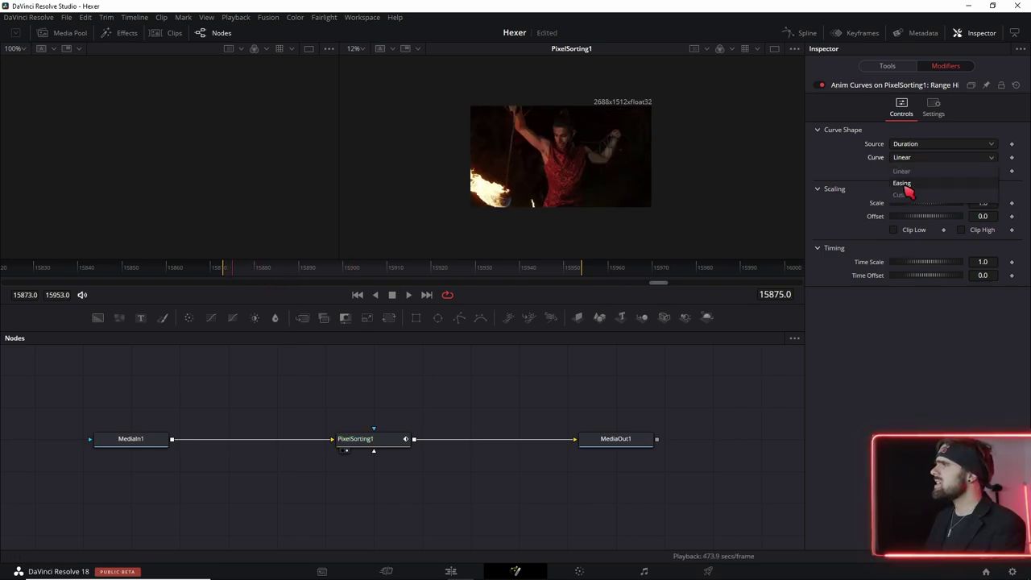
left_click(911, 200)
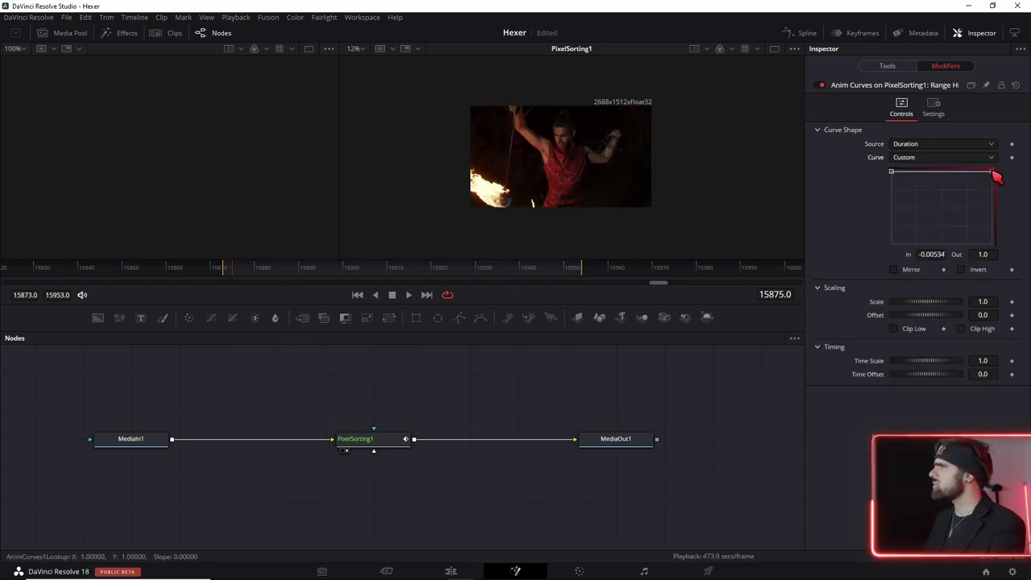
mouse_move(993, 172)
left_mouse_down()
mouse_move(992, 242)
mouse_move(996, 204)
left_mouse_up()
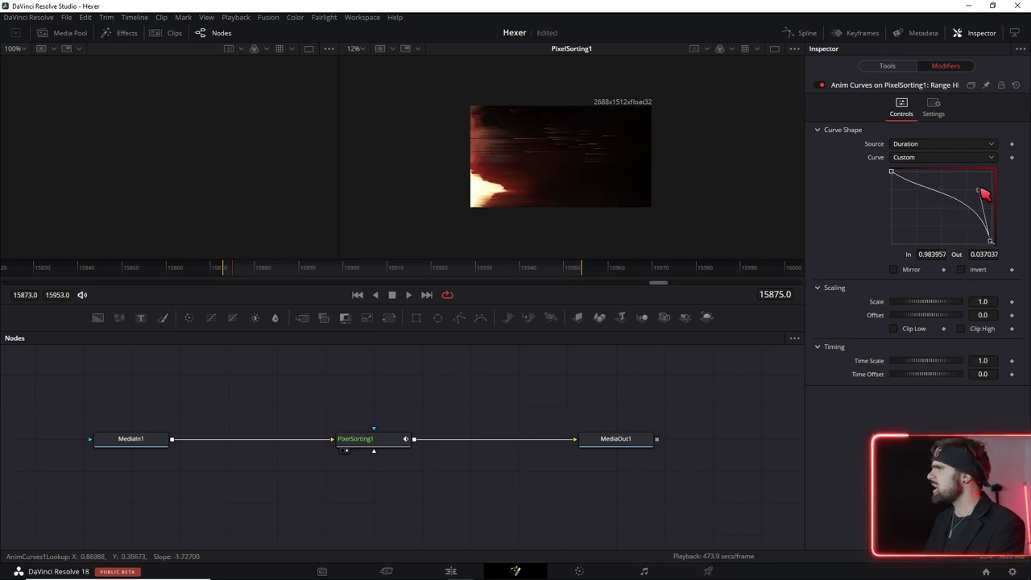
left_click(893, 173)
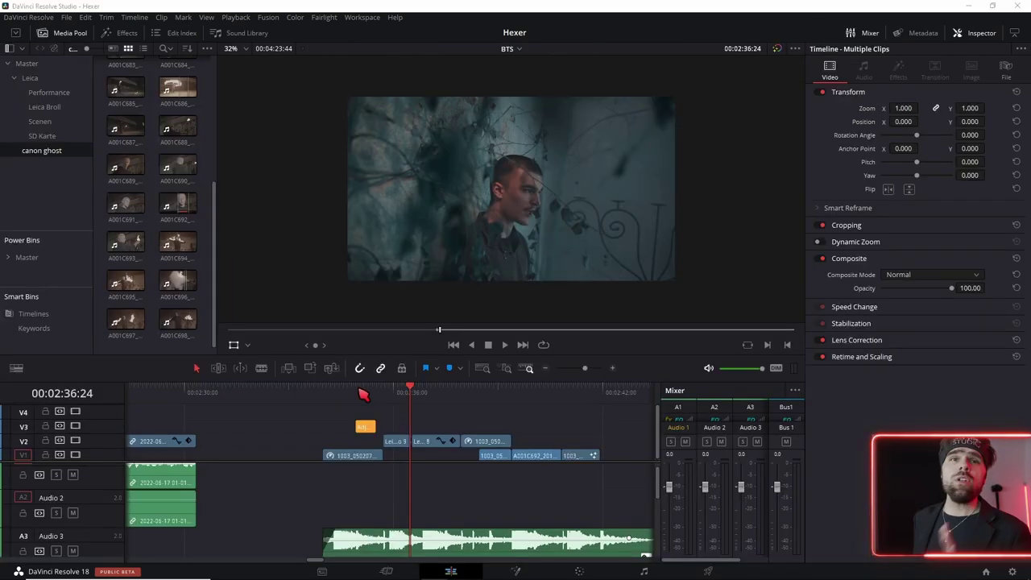
Select the pixel-sort adjustment clip on track V3 and reposition it.
left_click(367, 427)
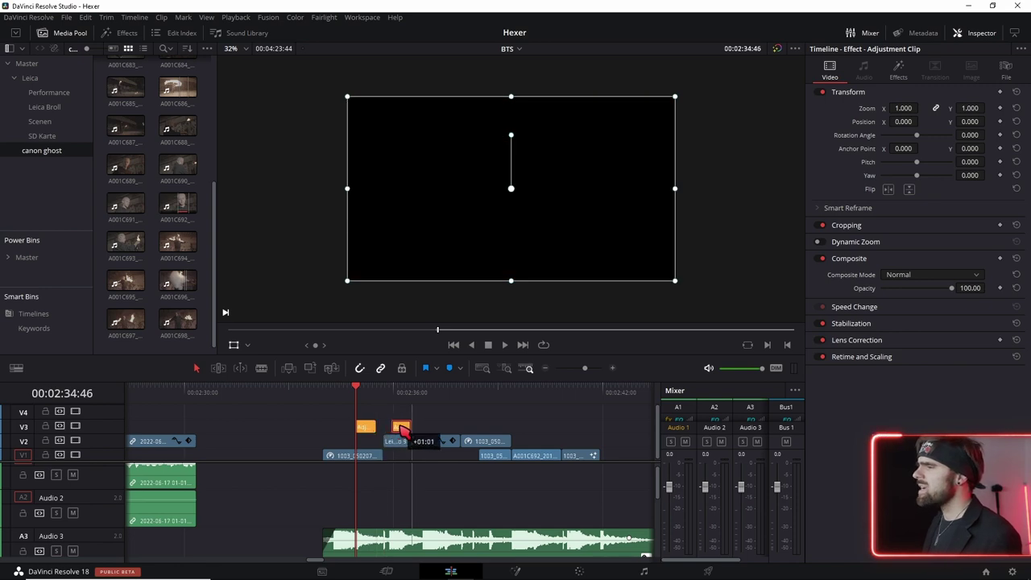
left_click_drag(401, 430, 406, 439)
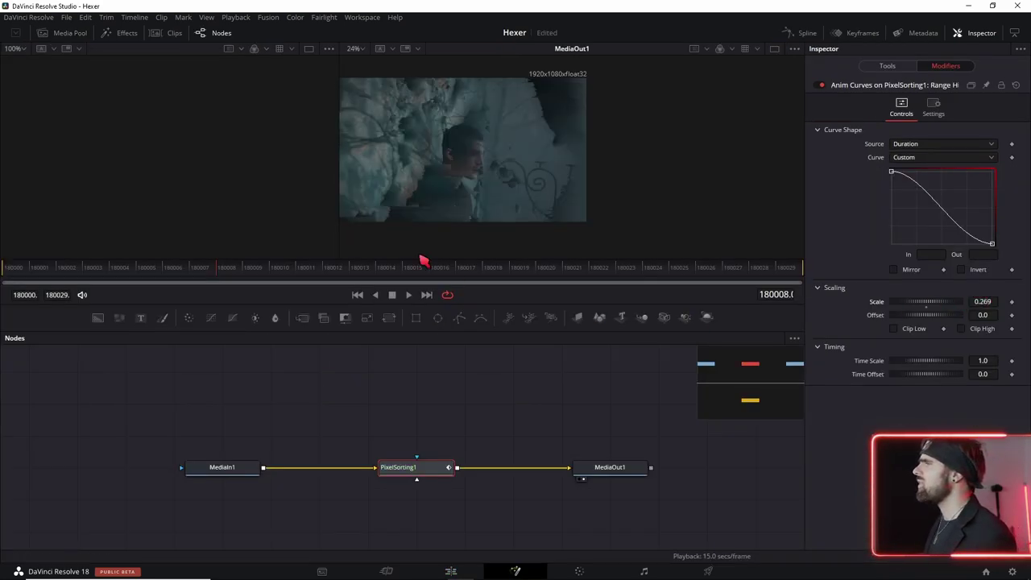
Scroll the Modifiers Inspector to reach the Anim Curves Scale setting.
scroll(477, 161, "up", 4)
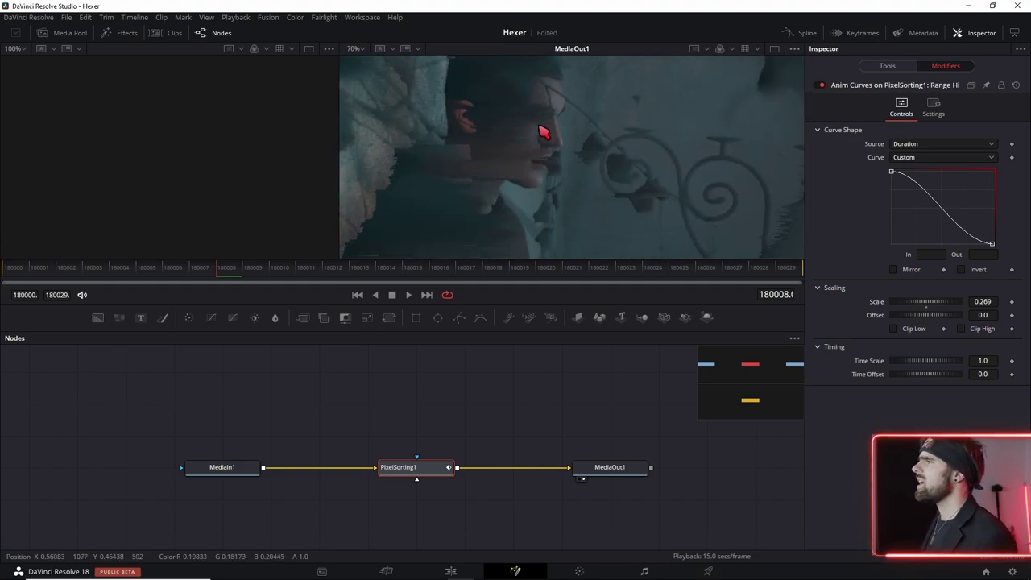